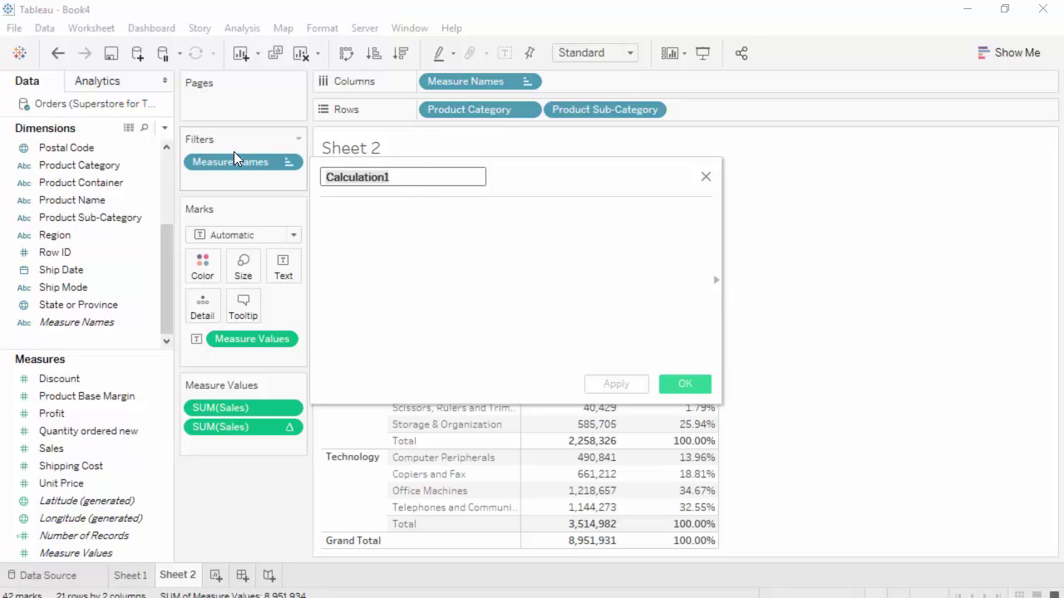
- Name the new calculated field "Profit %"
{"action": "type", "text": "Profit"}
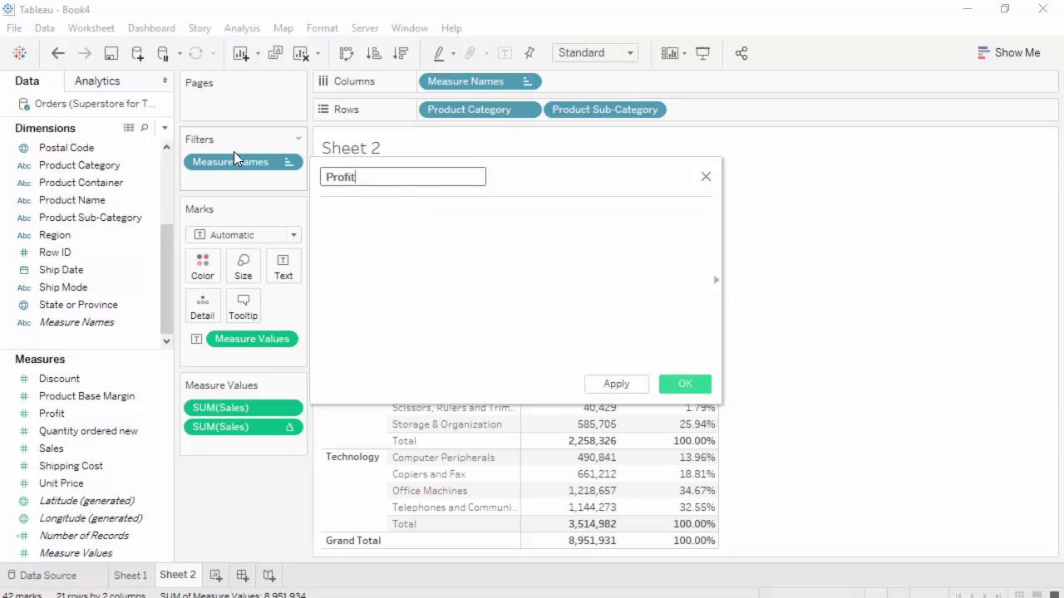
{"action": "type", "text": " %"}
{"action": "left_click", "coordinate": [413, 298]}
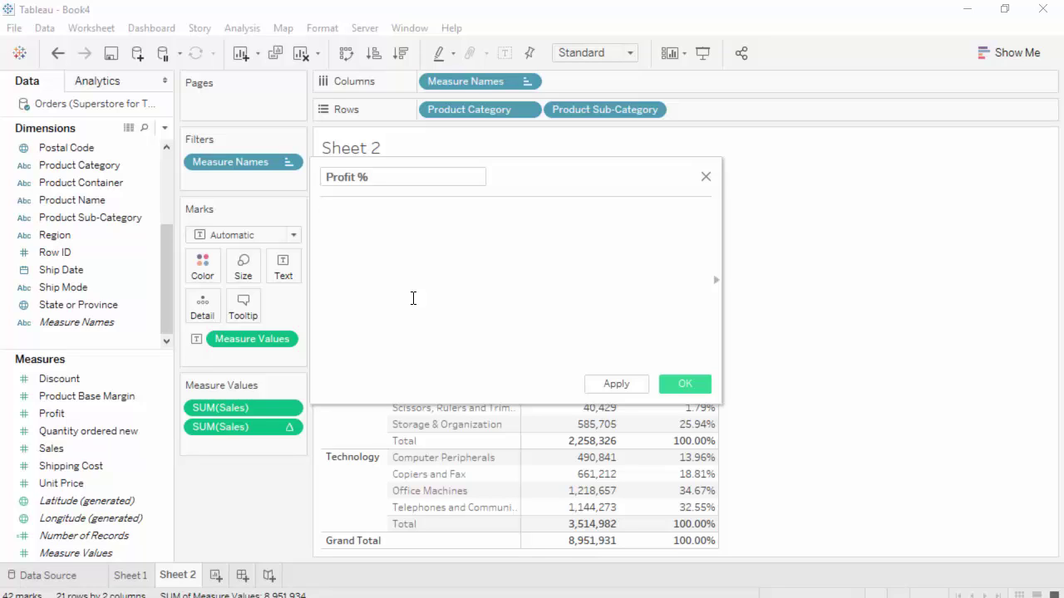
- Enter the row-level formula [Profit]/[Sales] for the Profit % field
{"action": "type", "text": "profit"}
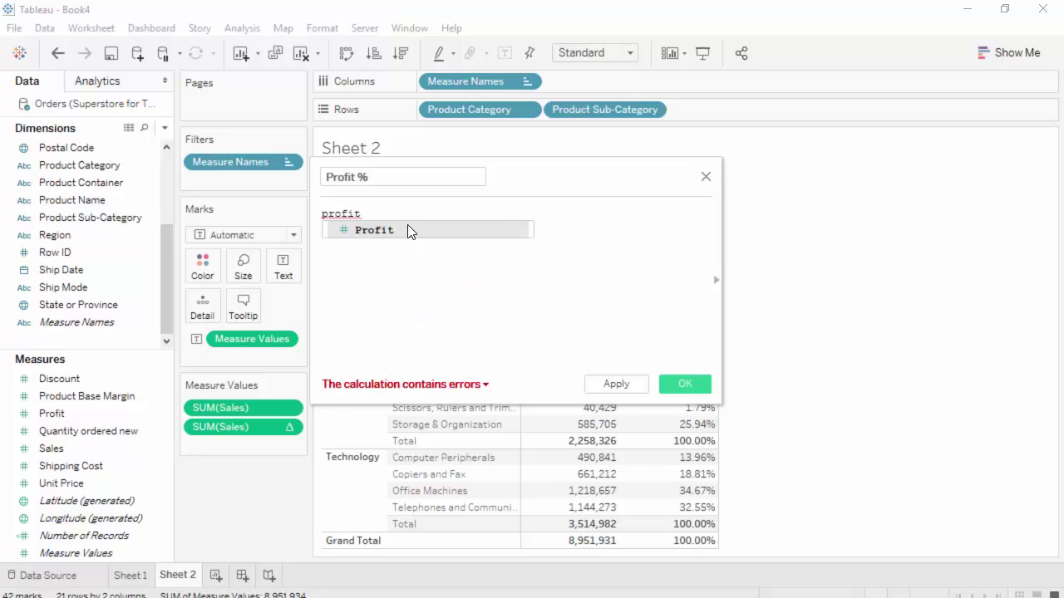
{"action": "double_click", "coordinate": [457, 231]}
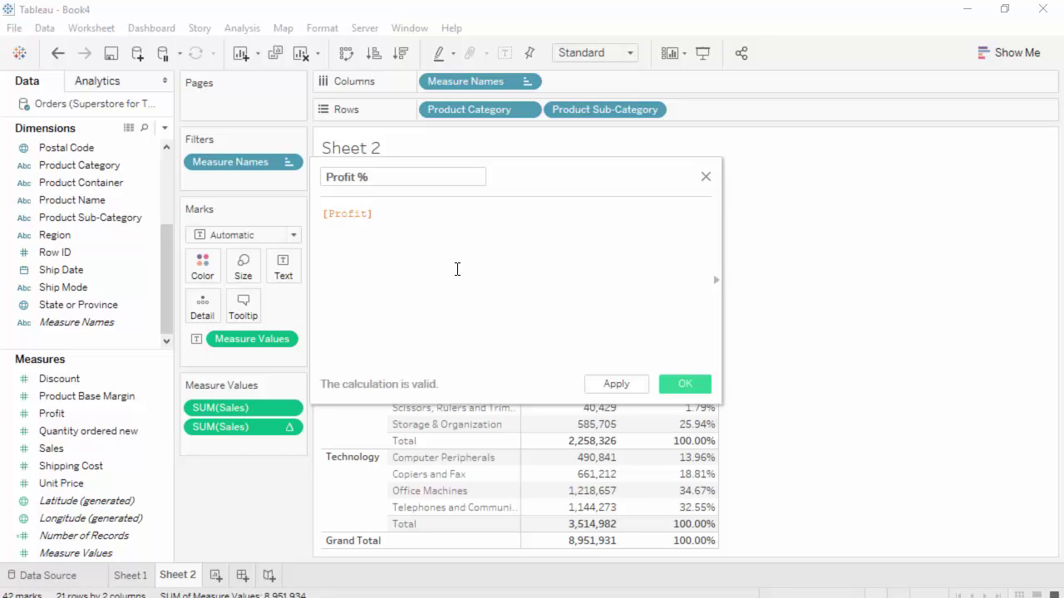
{"action": "type", "text": "/"}
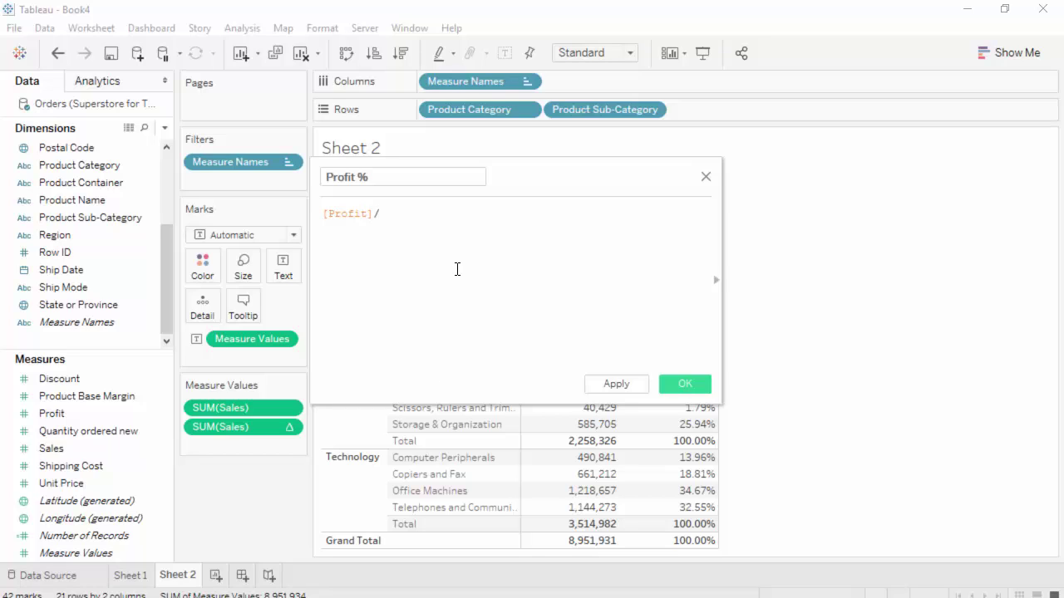
{"action": "type", "text": "sale"}
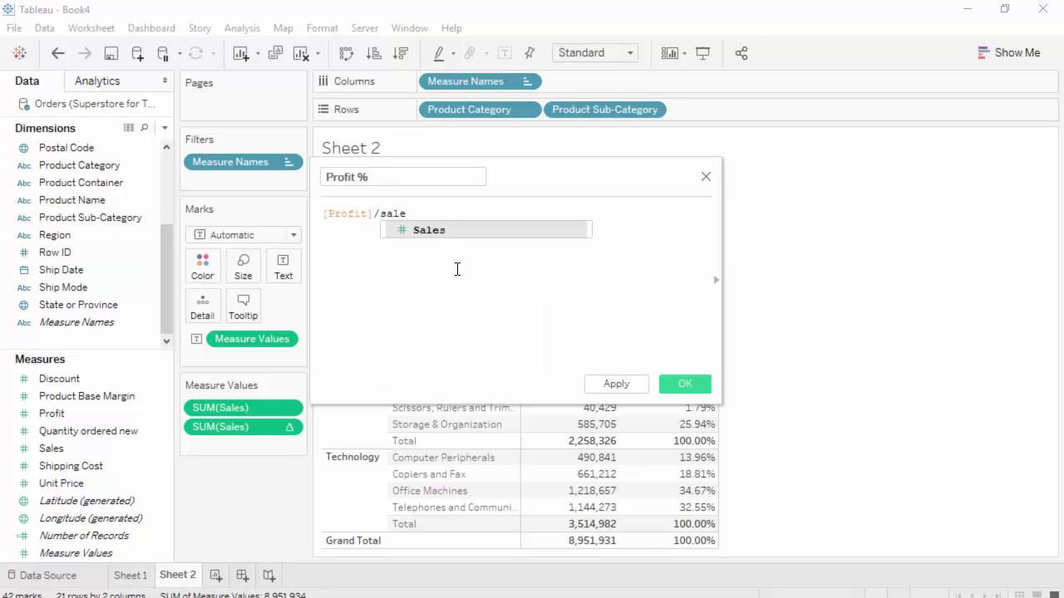
{"action": "key", "text": "Return"}
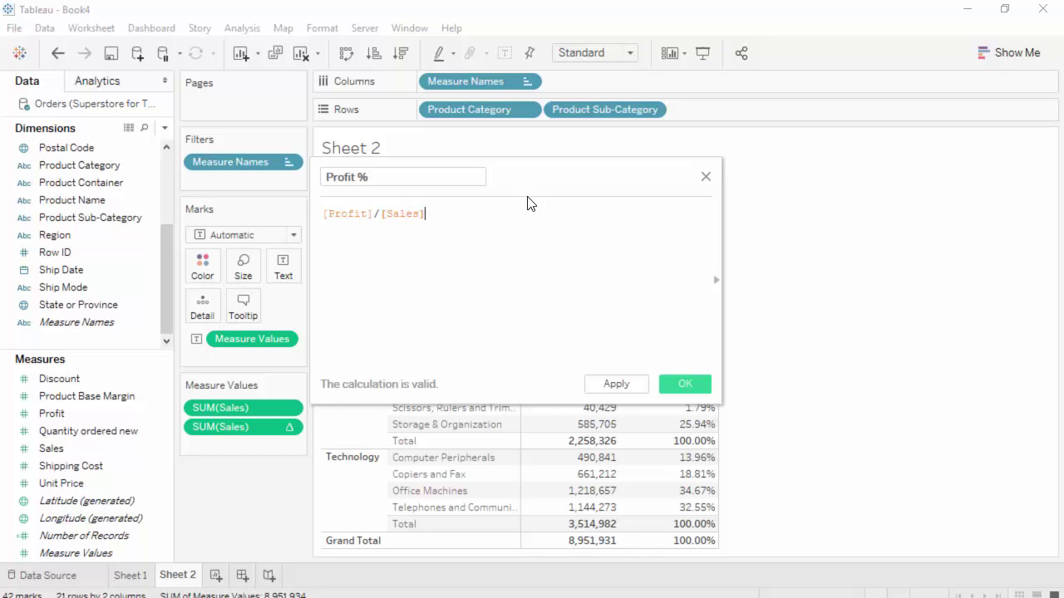
- Replace the Profit % formula with the aggregated version SUM([Profit])/SUM([Sales])
{"action": "left_click_drag", "start_coordinate": [493, 217], "coordinate": [276, 193]}
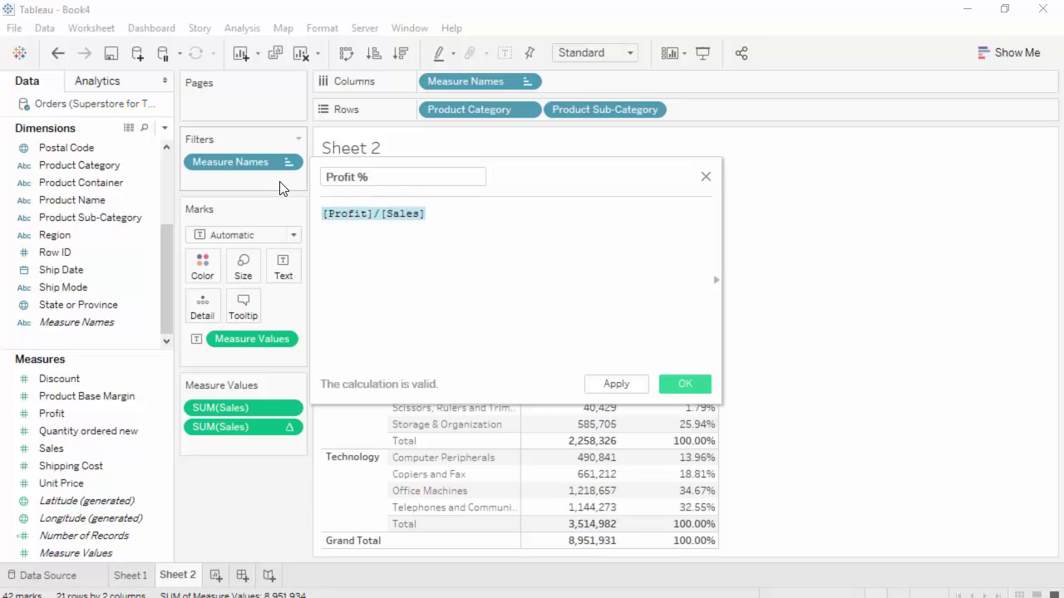
{"action": "type", "text": "sum"}
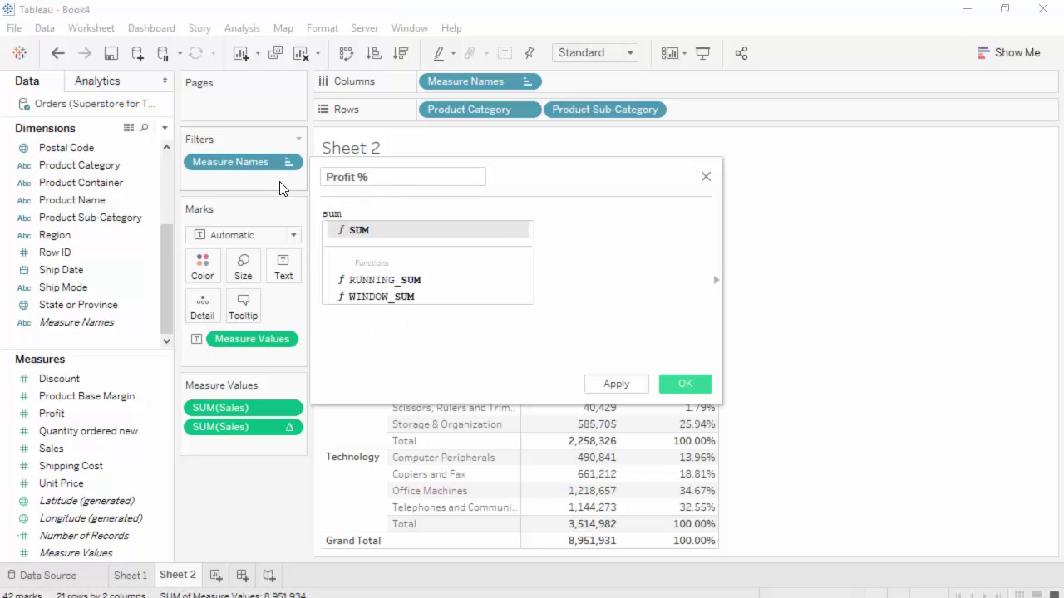
{"action": "key", "text": "Return"}
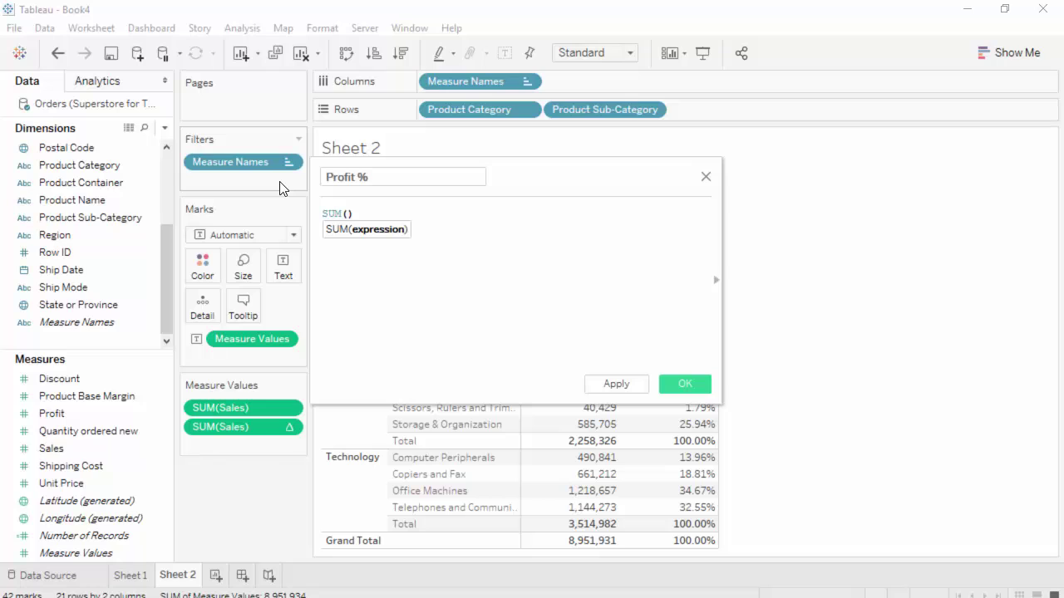
{"action": "type", "text": "profi"}
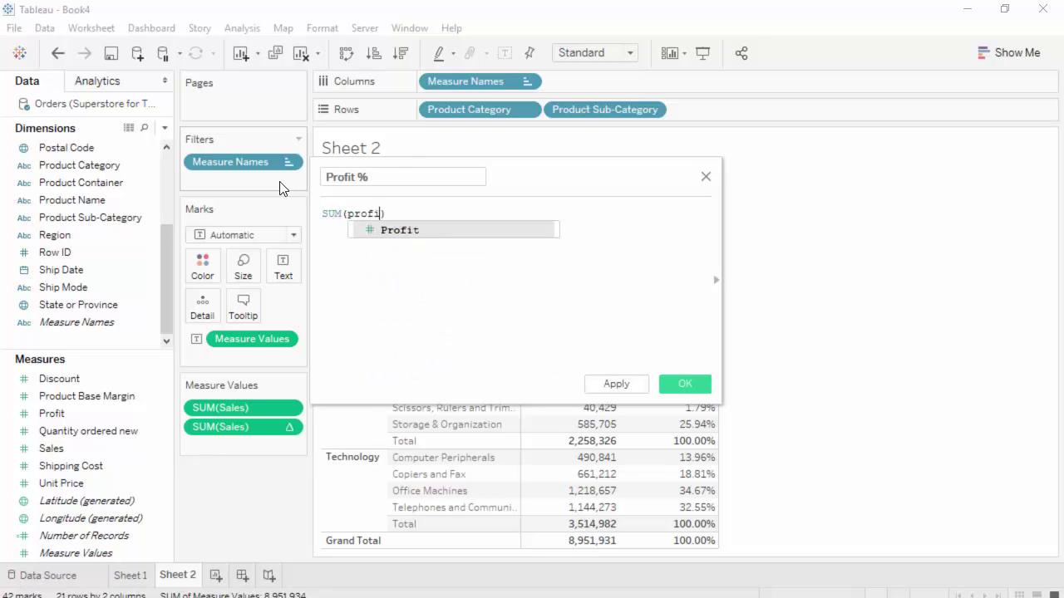
{"action": "key", "text": "Return"}
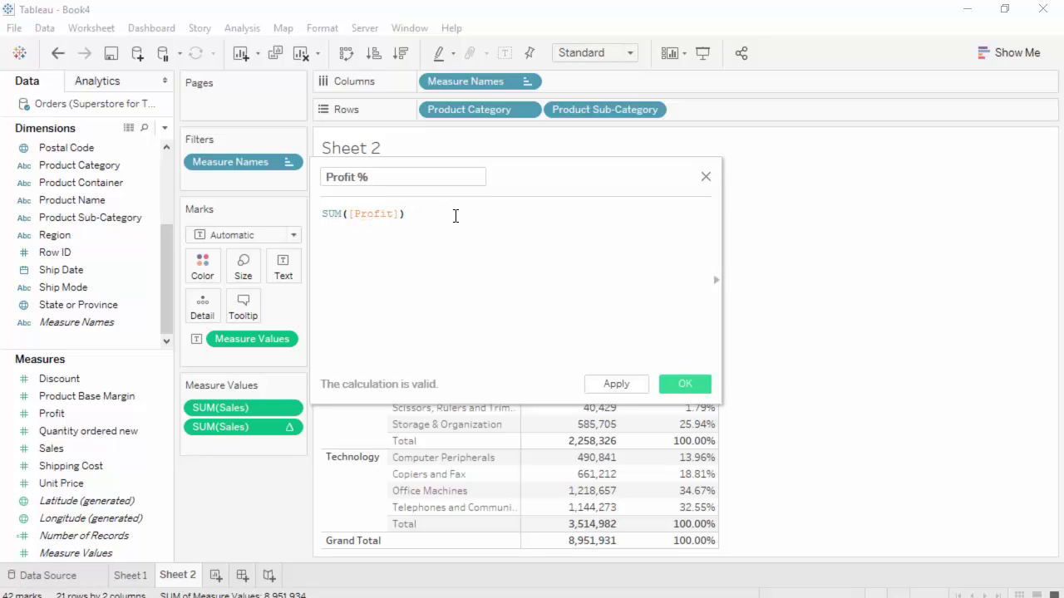
{"action": "type", "text": "/"}
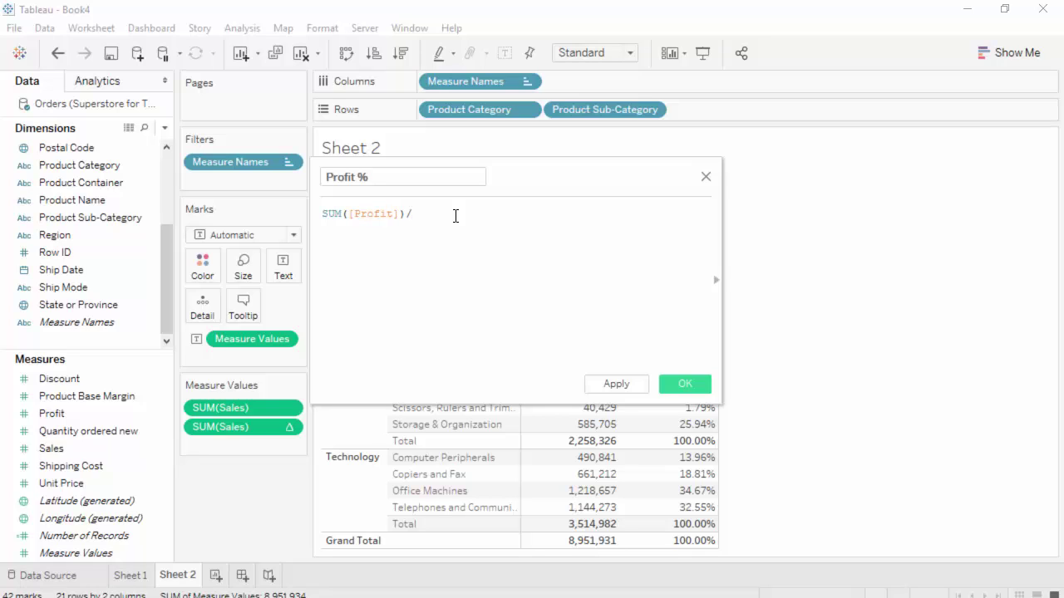
{"action": "type", "text": "sum"}
{"action": "key", "text": "Return"}
{"action": "type", "text": "sa"}
{"action": "key", "text": "Return"}
{"action": "type", "text": ")"}
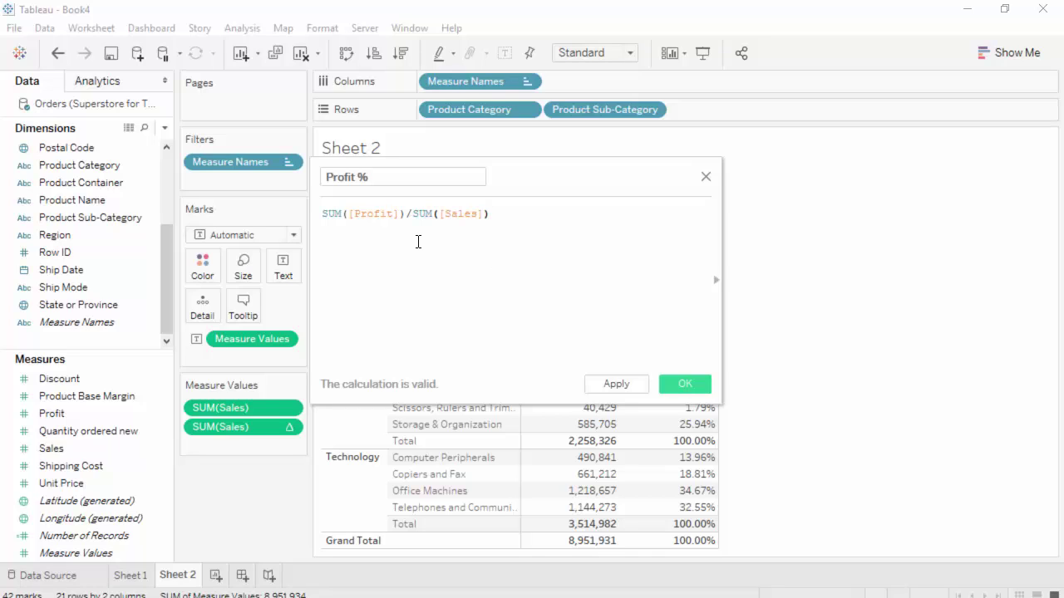
- Remove the division operator between the two SUM expressions and view the calculation's error details
{"action": "left_click", "coordinate": [412, 215]}
{"action": "key", "text": "BackSpace"}
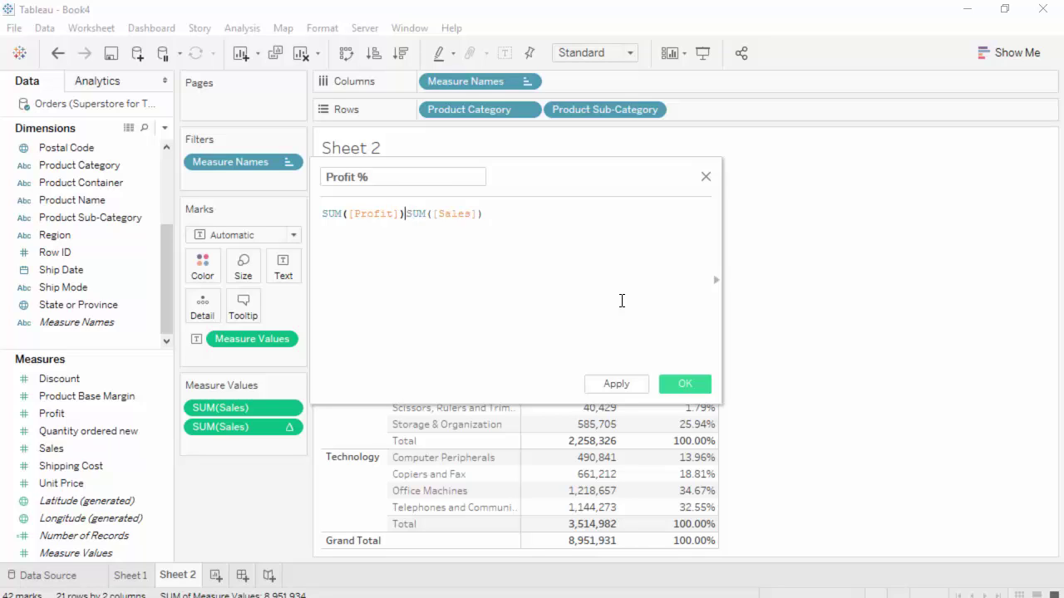
{"action": "left_click", "coordinate": [657, 278]}
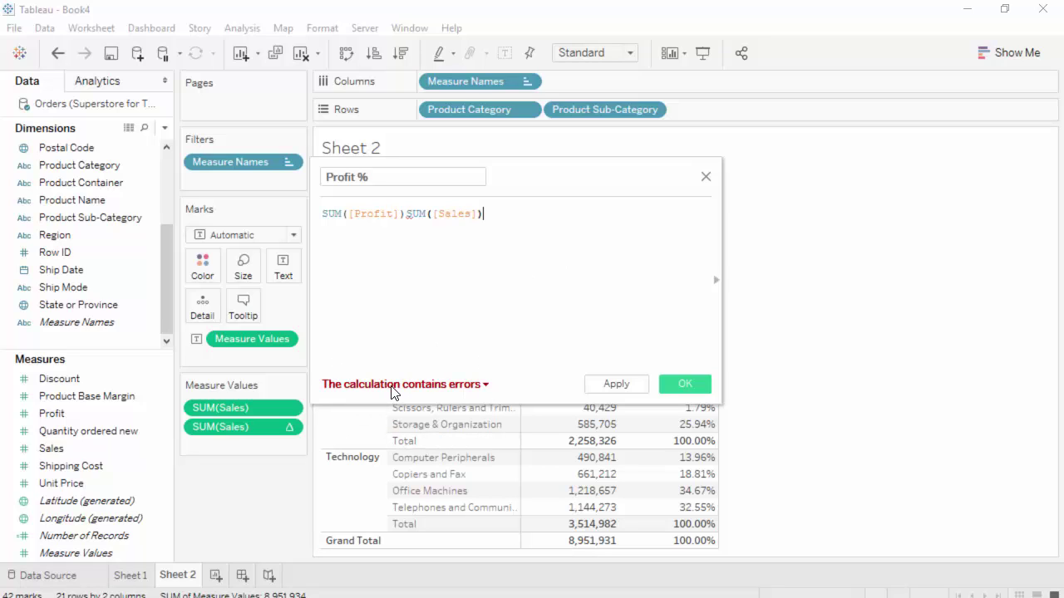
{"action": "left_click", "coordinate": [483, 384]}
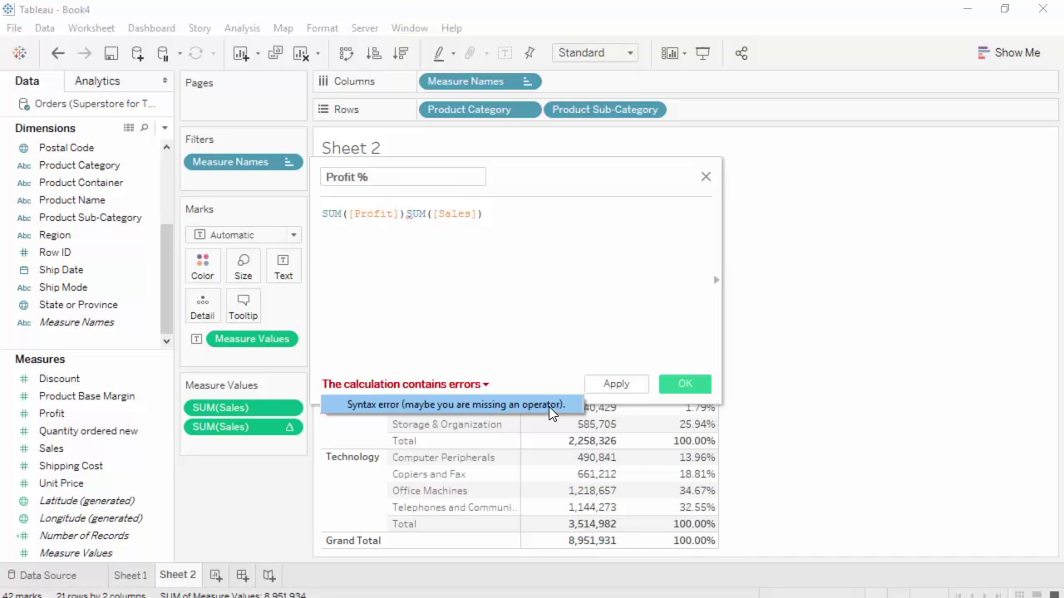
{"action": "left_click", "coordinate": [410, 259]}
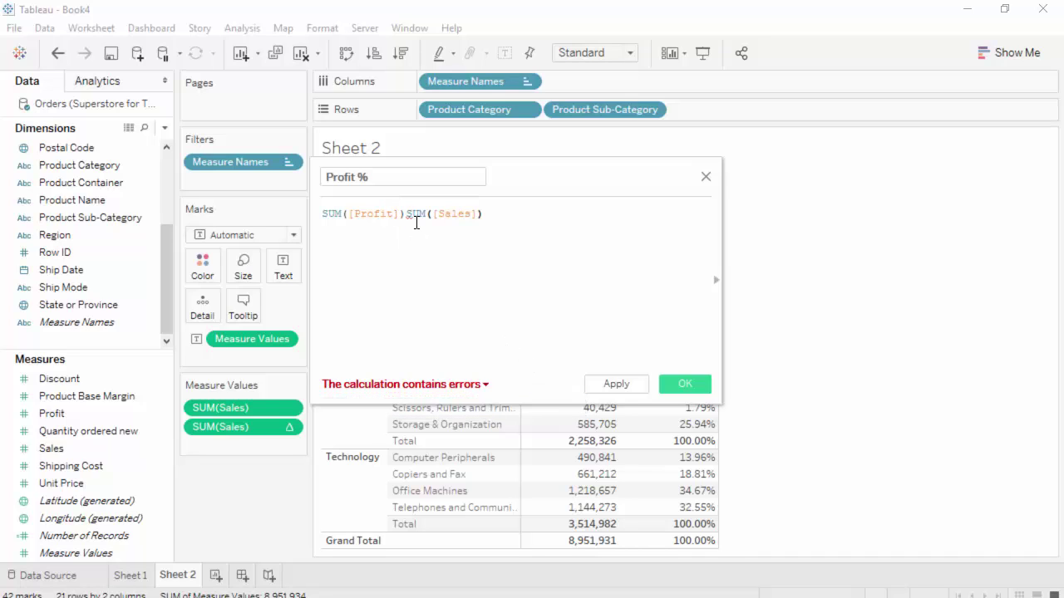
- Restore the division operator between SUM([Profit]) and SUM([Sales])
{"action": "left_click", "coordinate": [409, 218]}
{"action": "mouse_move", "coordinate": [409, 217]}
{"action": "type", "text": "/"}
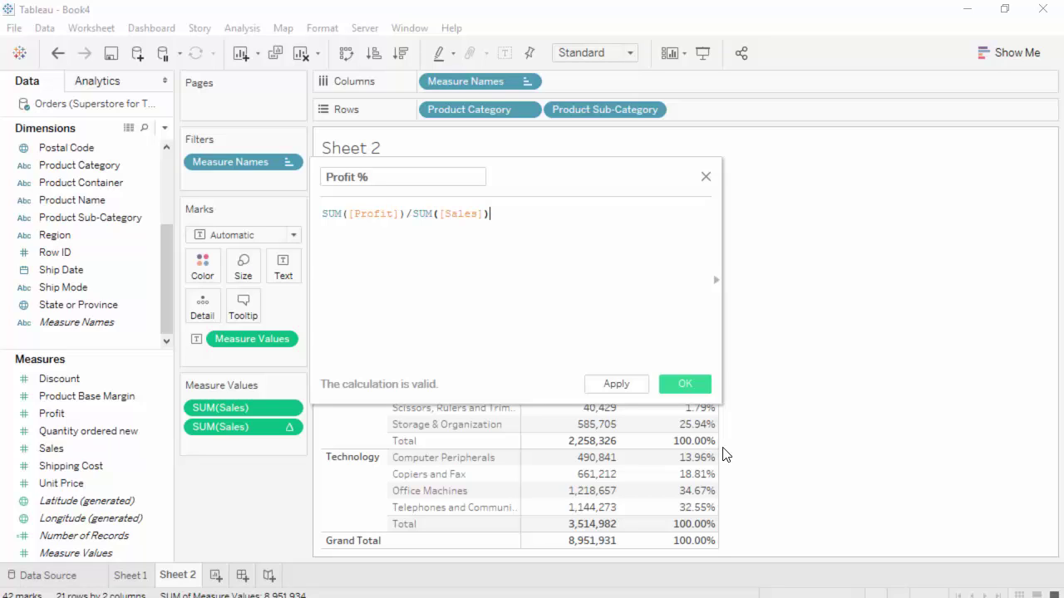
- Rewrite the whole Profit % formula as SUM([Profit])/SUM([Sales]) and save the calculated field
{"action": "mouse_move", "coordinate": [687, 541]}
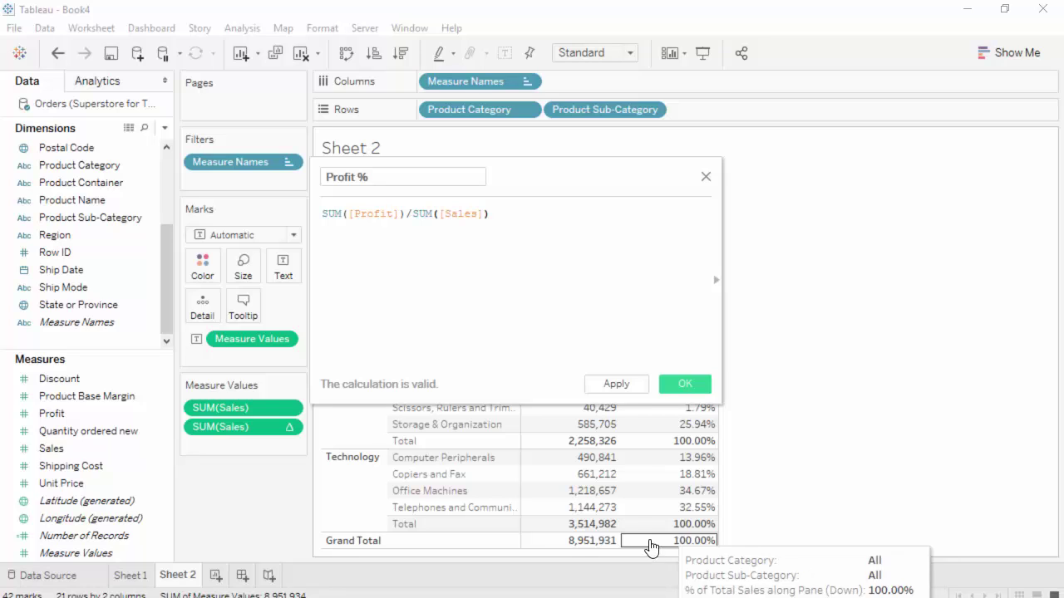
{"action": "left_click_drag", "start_coordinate": [536, 213], "coordinate": [115, 207]}
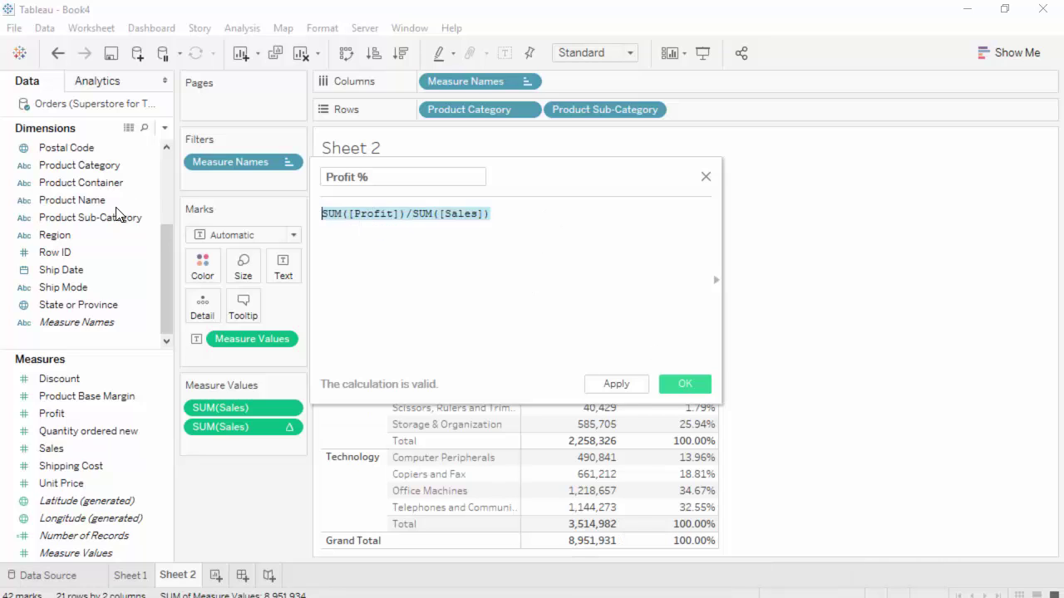
{"action": "type", "text": "sum"}
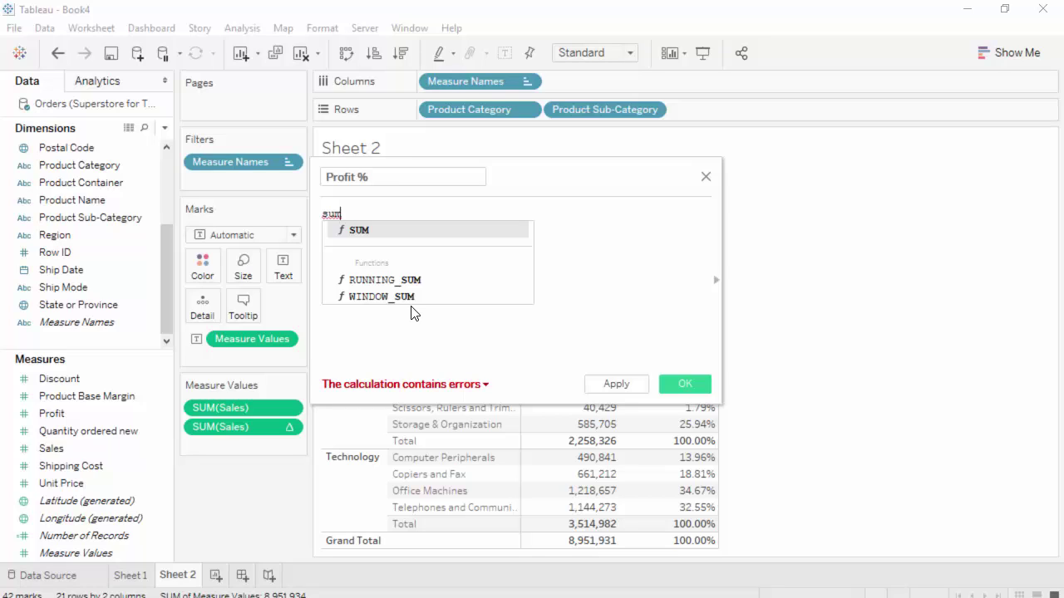
{"action": "key", "text": "Return"}
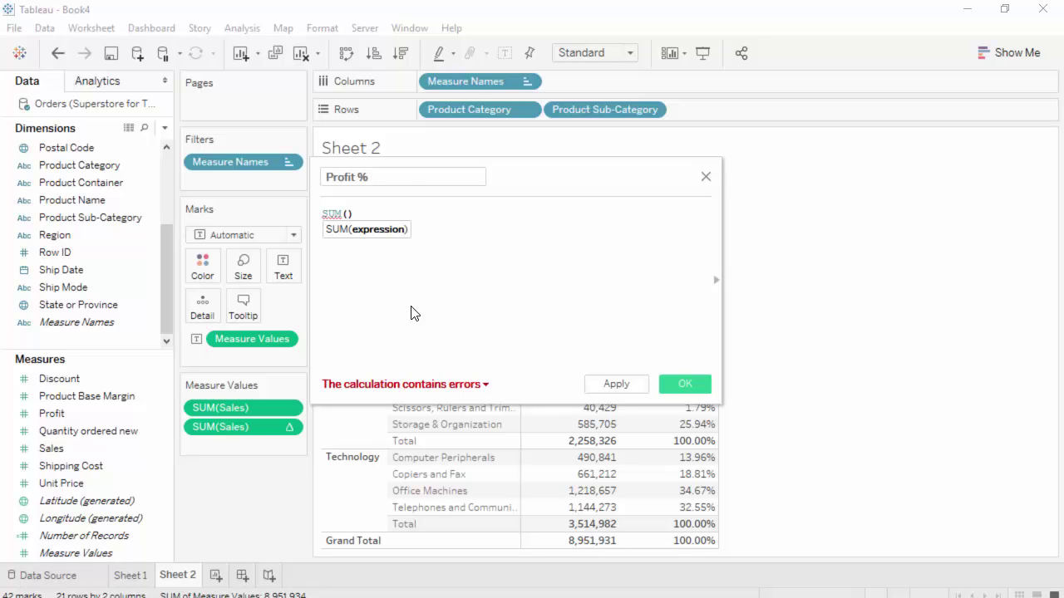
{"action": "type", "text": "prof"}
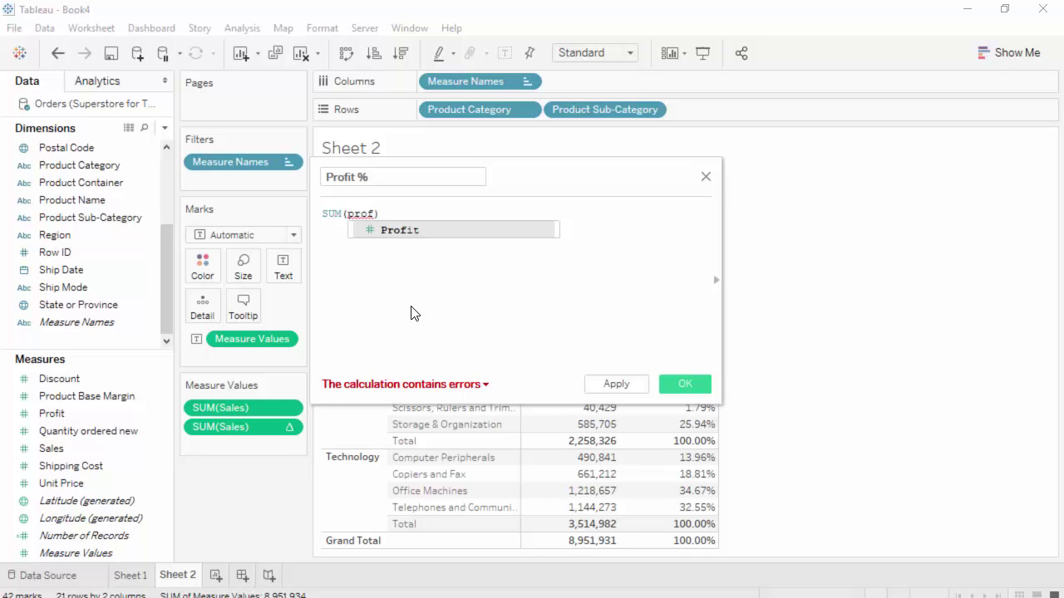
{"action": "key", "text": "Return"}
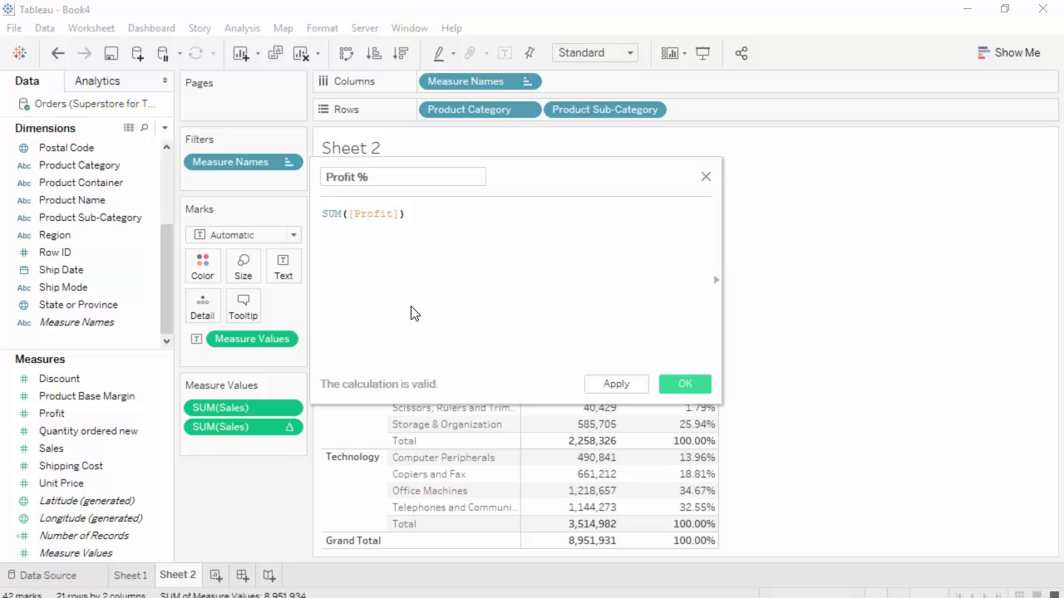
{"action": "type", "text": "/sum"}
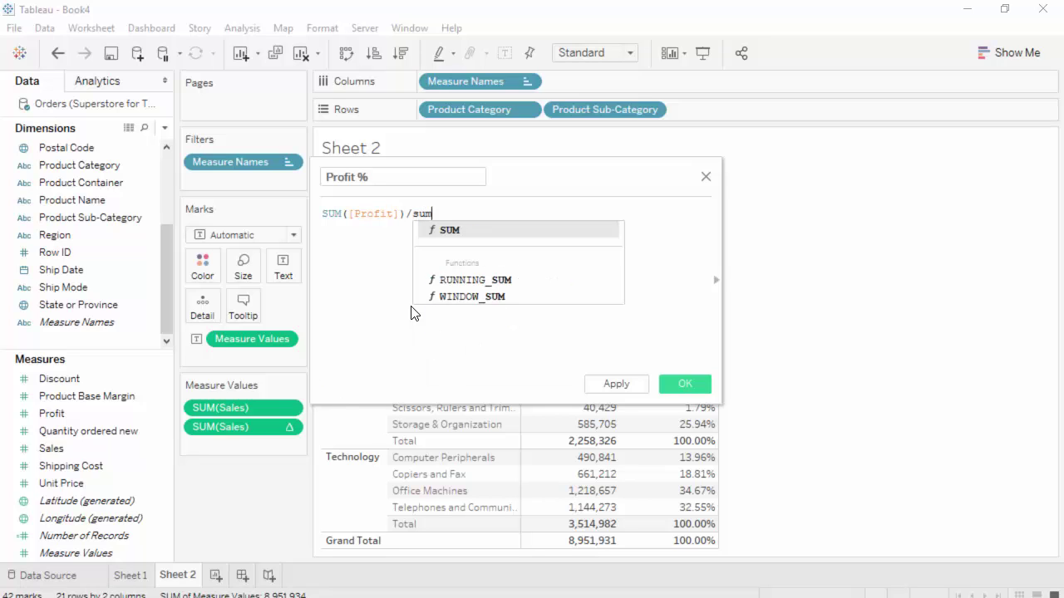
{"action": "key", "text": "Return"}
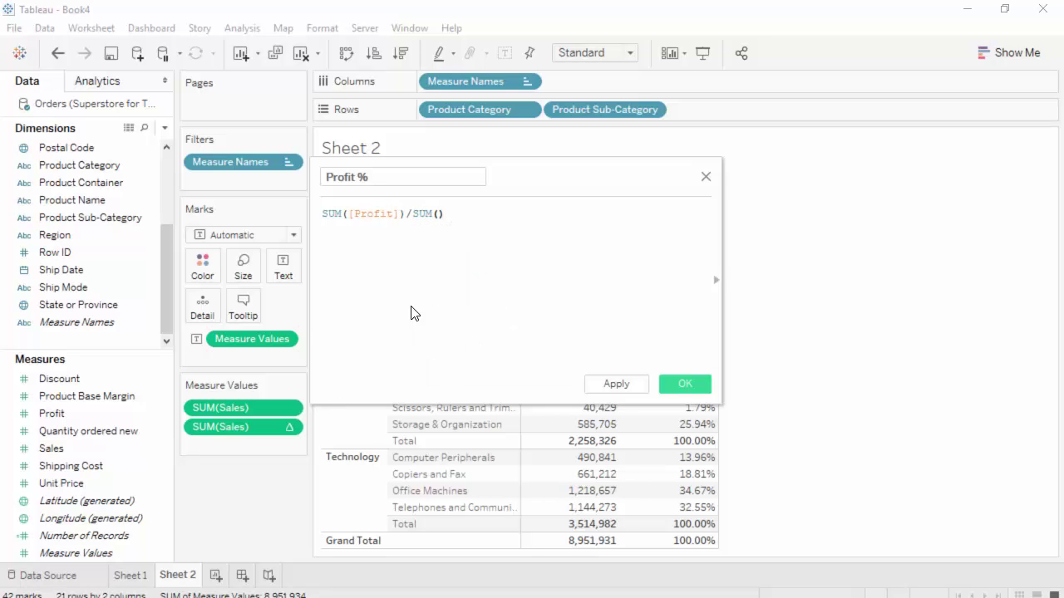
{"action": "type", "text": "sal"}
{"action": "key", "text": "Return"}
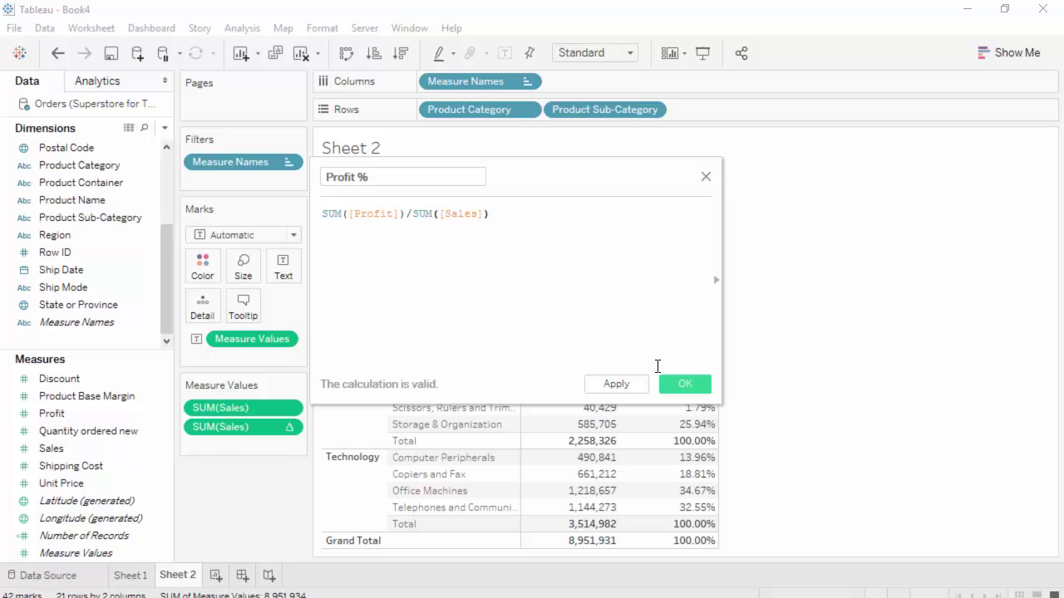
{"action": "left_click", "coordinate": [689, 384]}
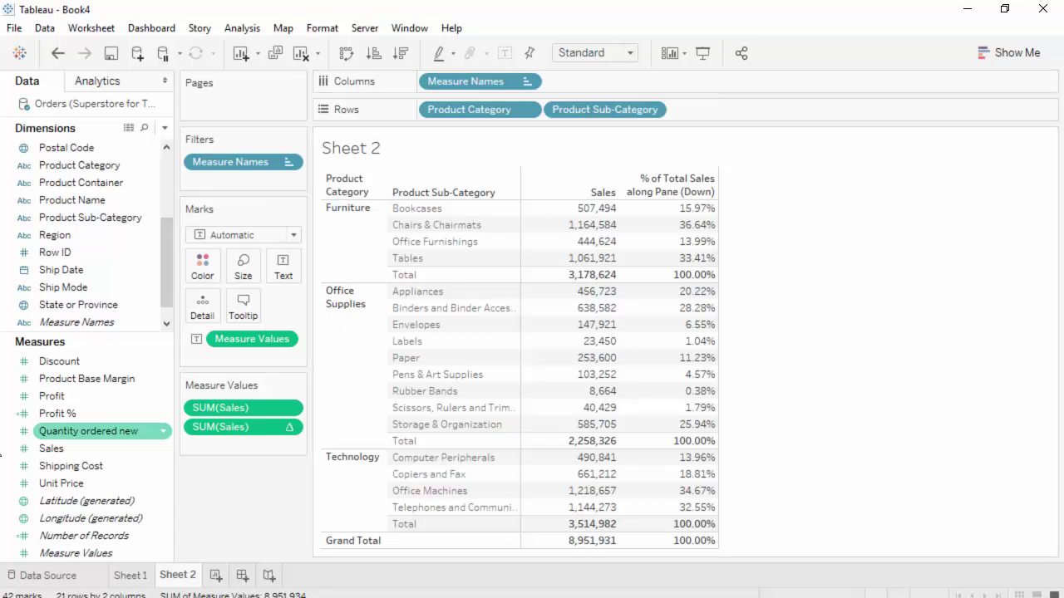
- Delete the Profit % calculated field from the measures
{"action": "right_click", "coordinate": [161, 414]}
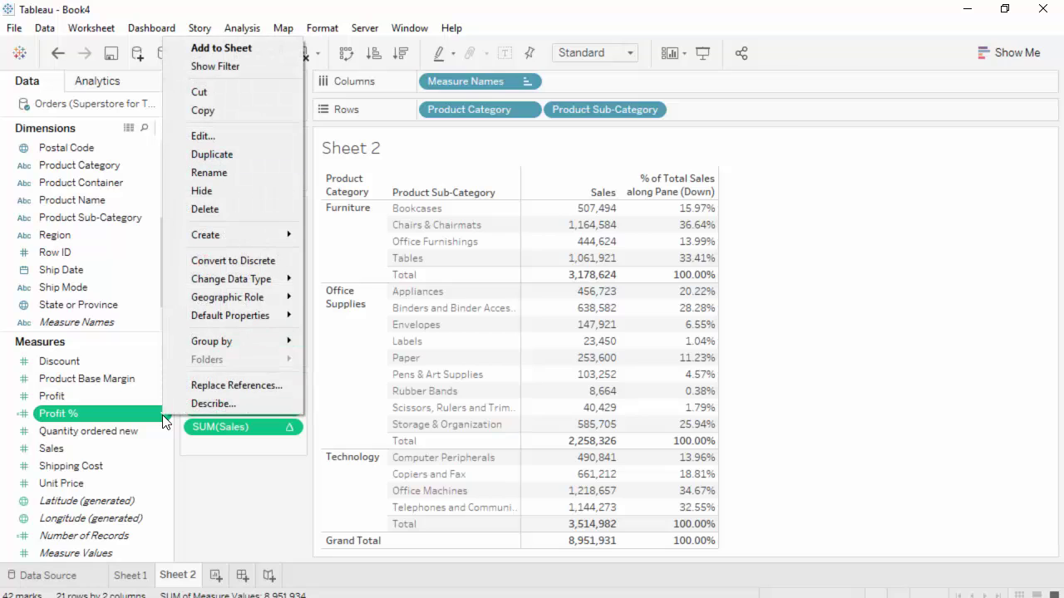
{"action": "left_click", "coordinate": [216, 210]}
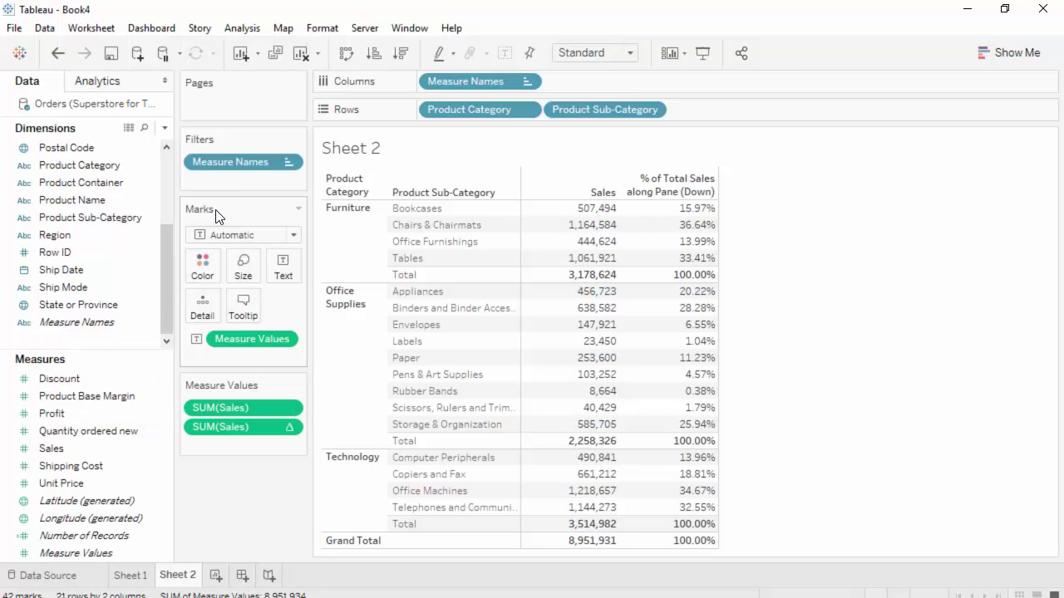
- Start an ad-hoc calculation on the Columns shelf after Measure Names with the expression SUM([Profit])
{"action": "double_click", "coordinate": [612, 87]}
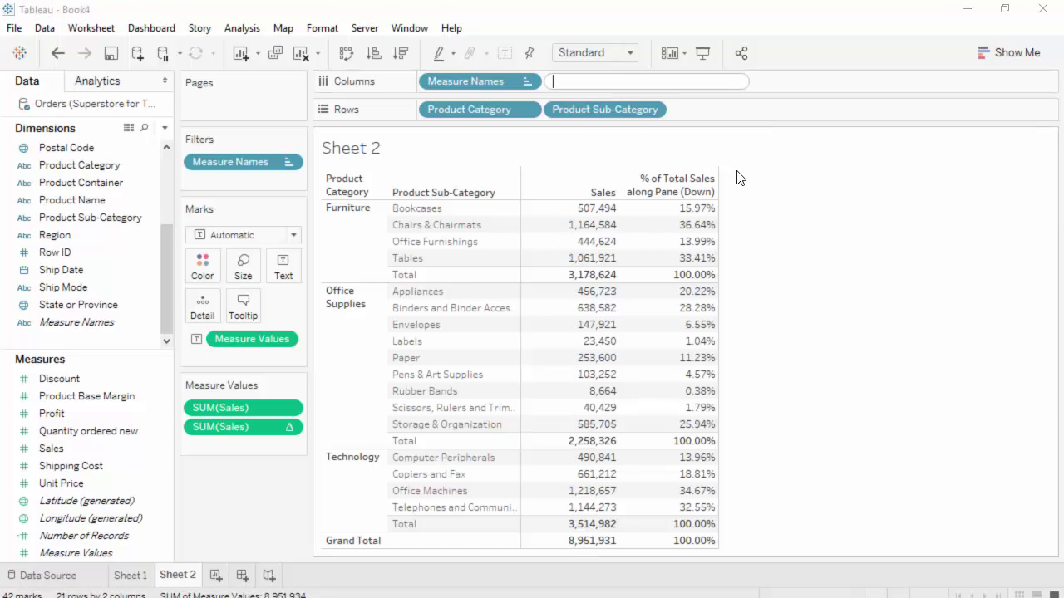
{"action": "type", "text": "sum"}
{"action": "key", "text": "Return"}
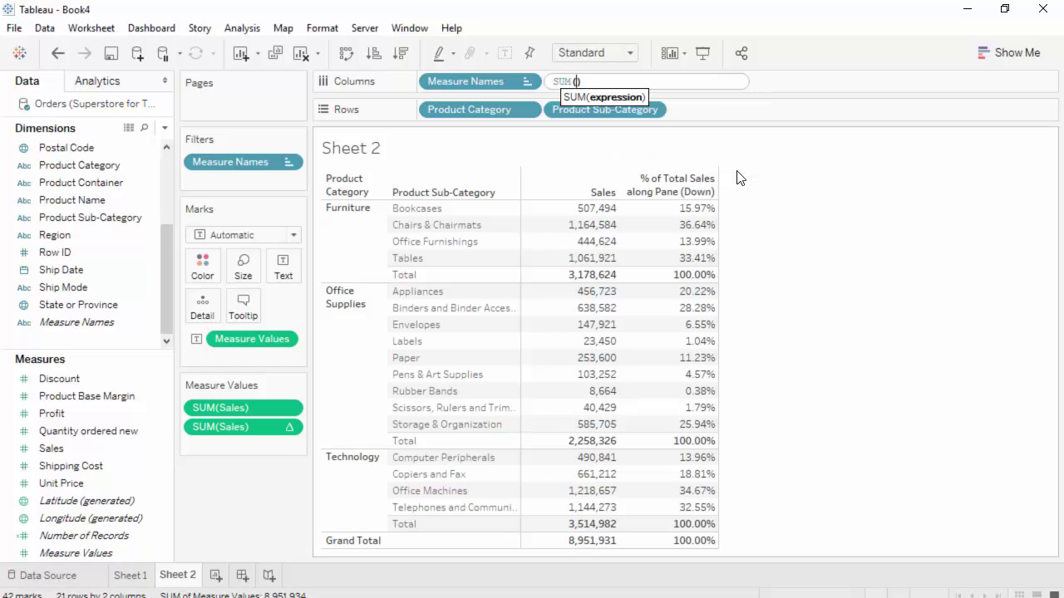
{"action": "type", "text": "pro"}
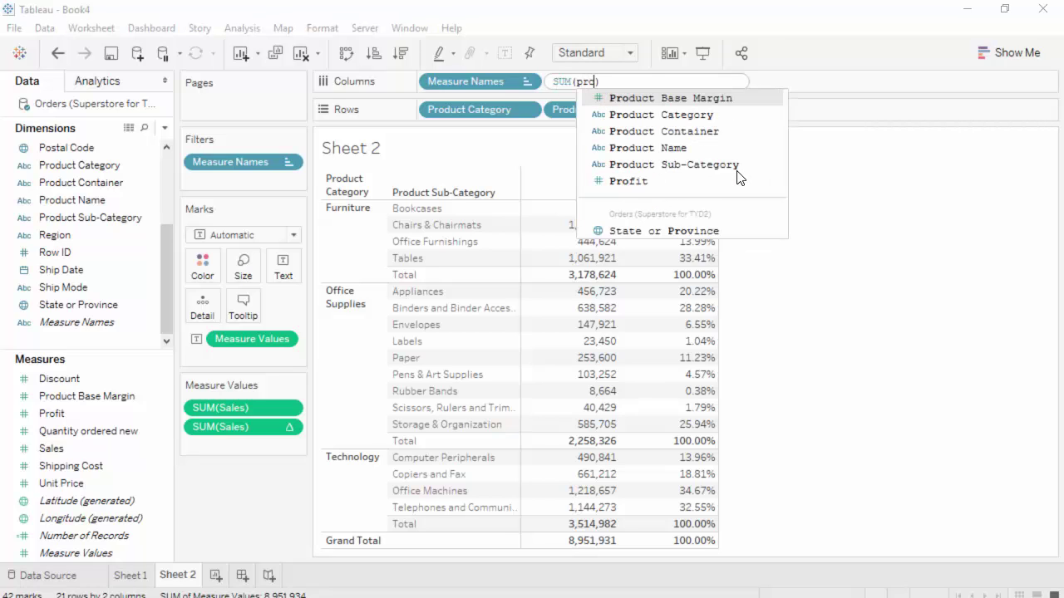
{"action": "type", "text": "o"}
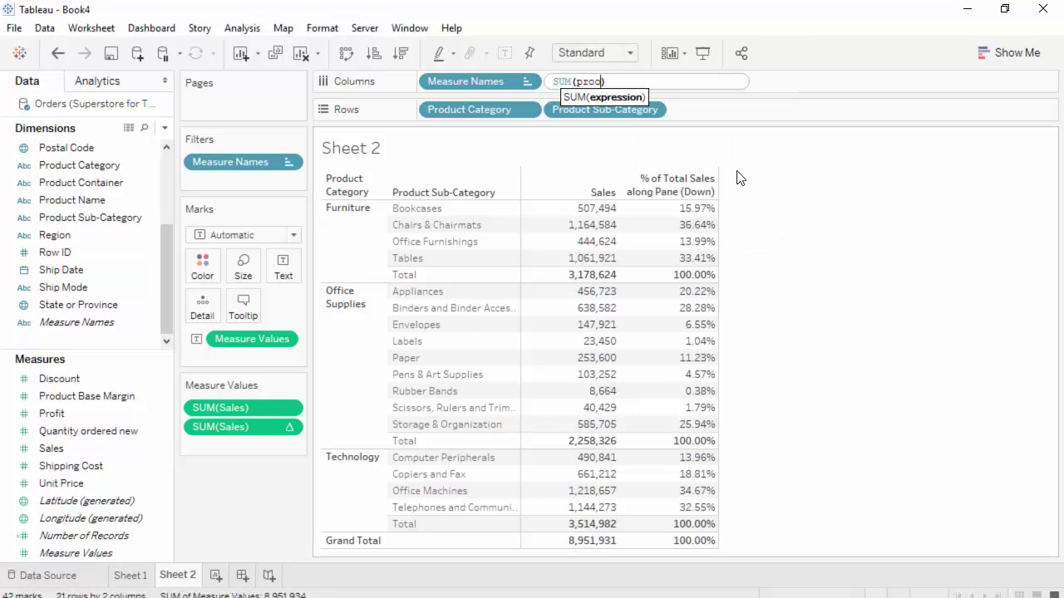
{"action": "key", "text": "BackSpace"}
{"action": "type", "text": "f"}
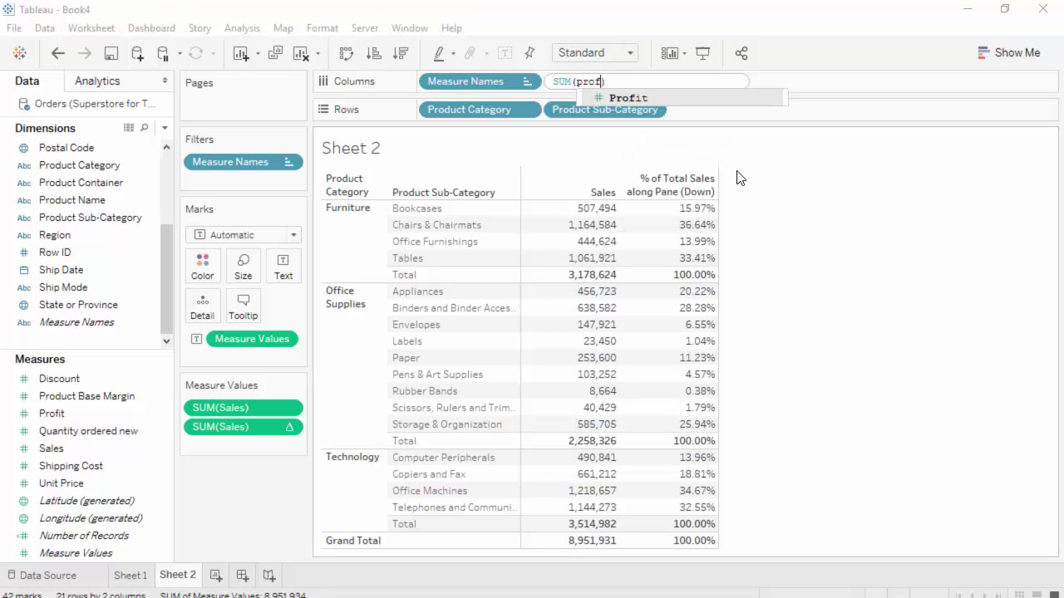
{"action": "key", "text": "Return"}
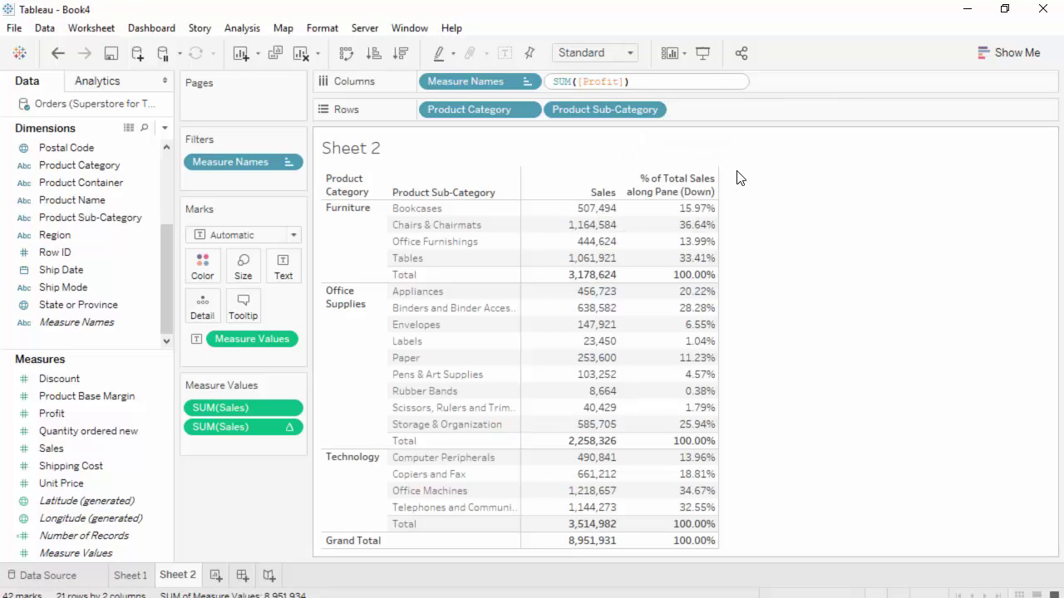
- Divide the Columns shelf expression by SUM([Sales]) and apply the calculation to the view
{"action": "type", "text": "/sum"}
{"action": "key", "text": "Return"}
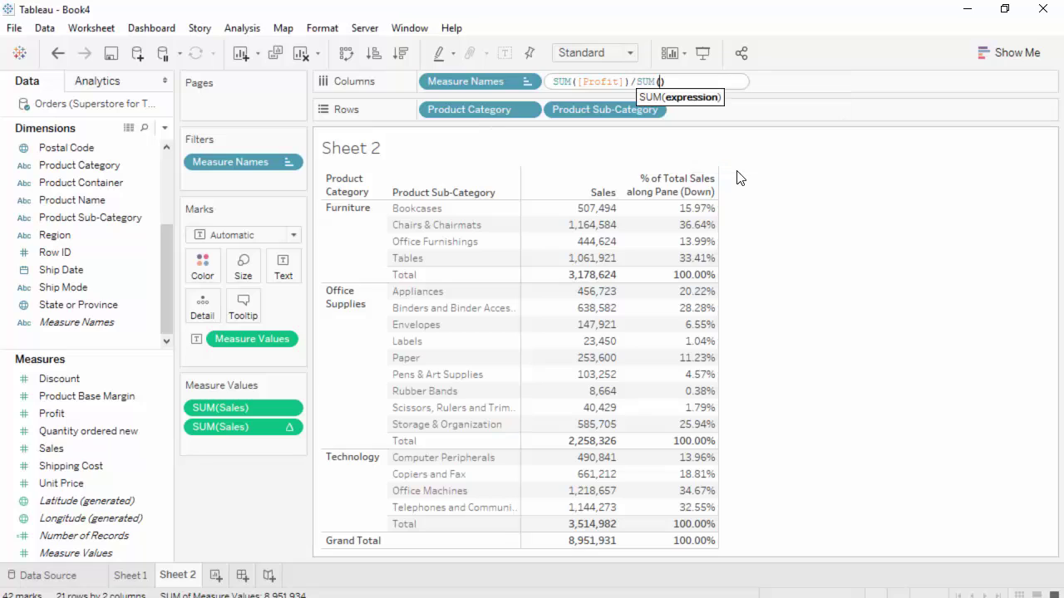
{"action": "type", "text": "sale"}
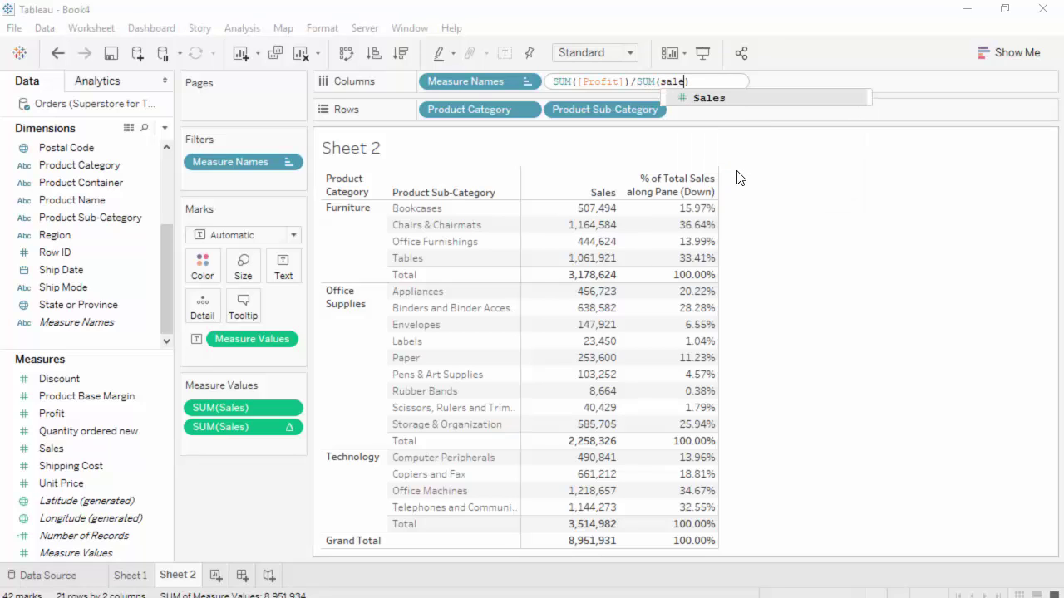
{"action": "key", "text": "Return"}
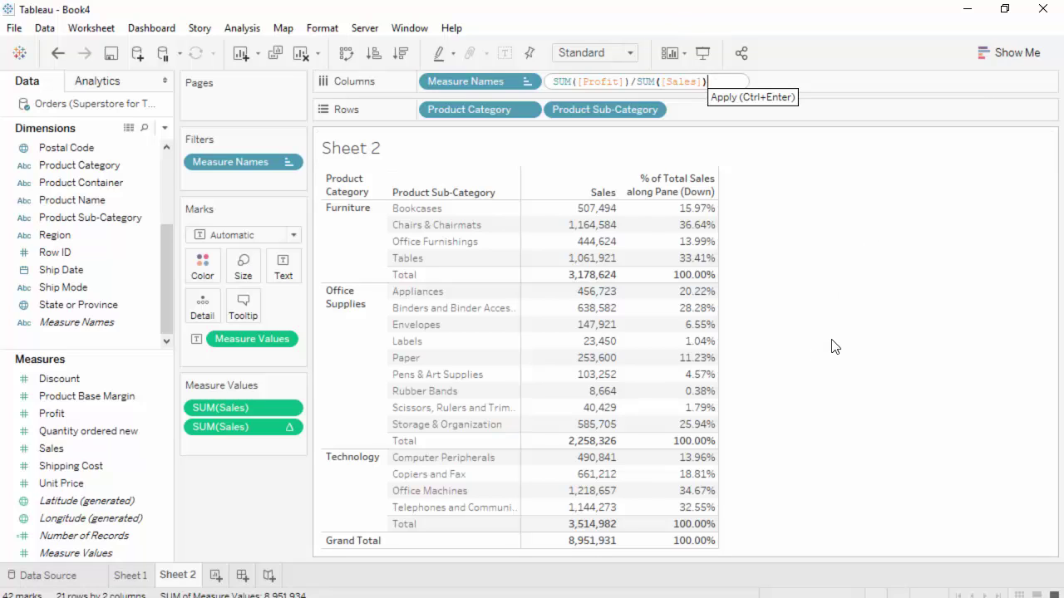
{"action": "key", "text": "ctrl+Return"}
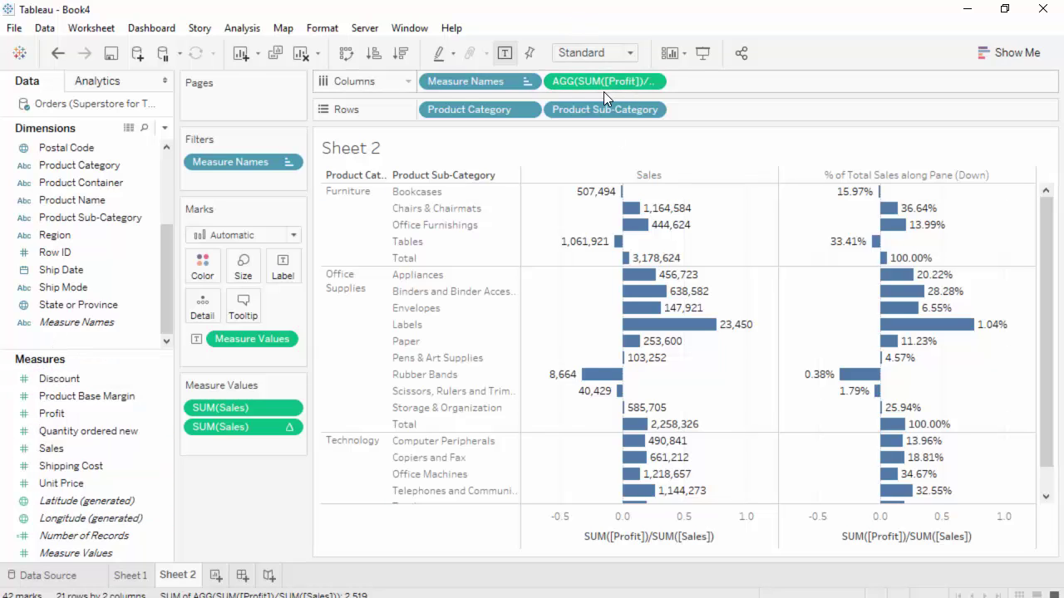
- Add a new blank worksheet and return to Sheet 2
{"action": "left_click", "coordinate": [215, 575]}
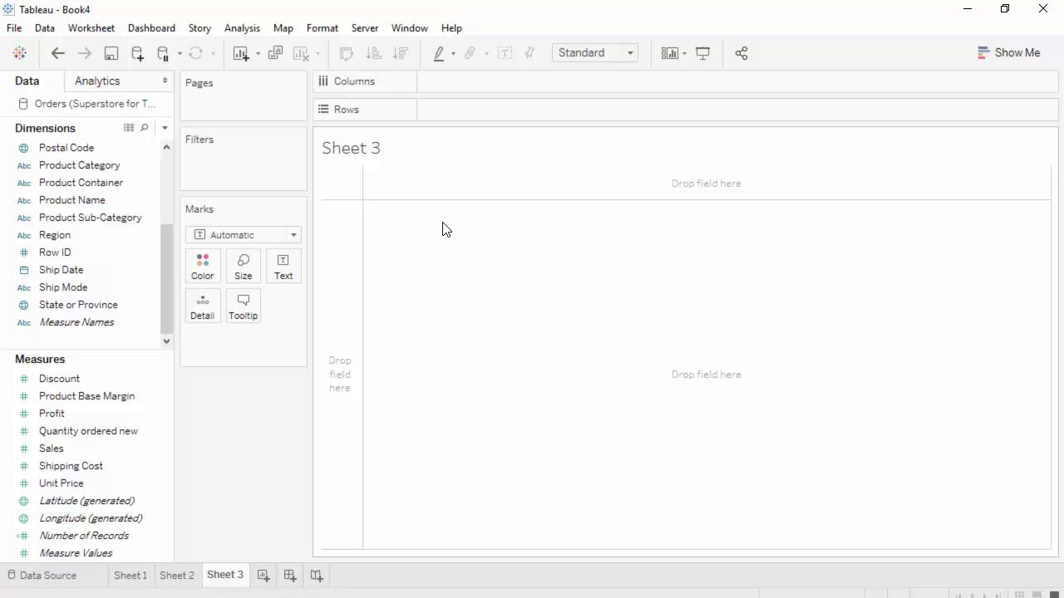
{"action": "left_click", "coordinate": [190, 576]}
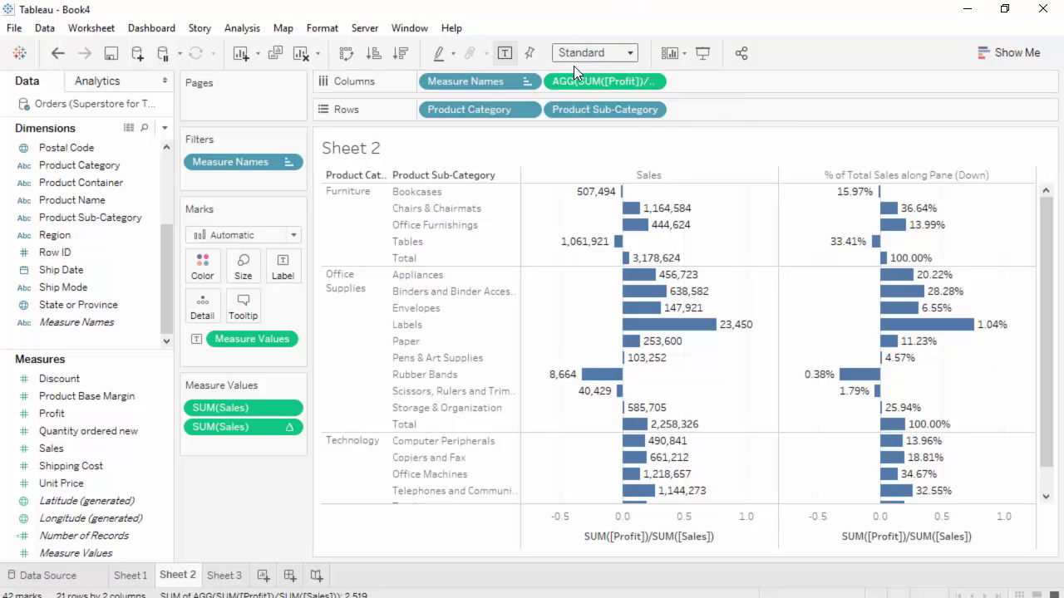
- Save the ad-hoc SUM([Profit])/SUM([Sales]) calculation from the Columns shelf as a measure named Profy %
{"action": "left_click_drag", "start_coordinate": [564, 83], "coordinate": [70, 487]}
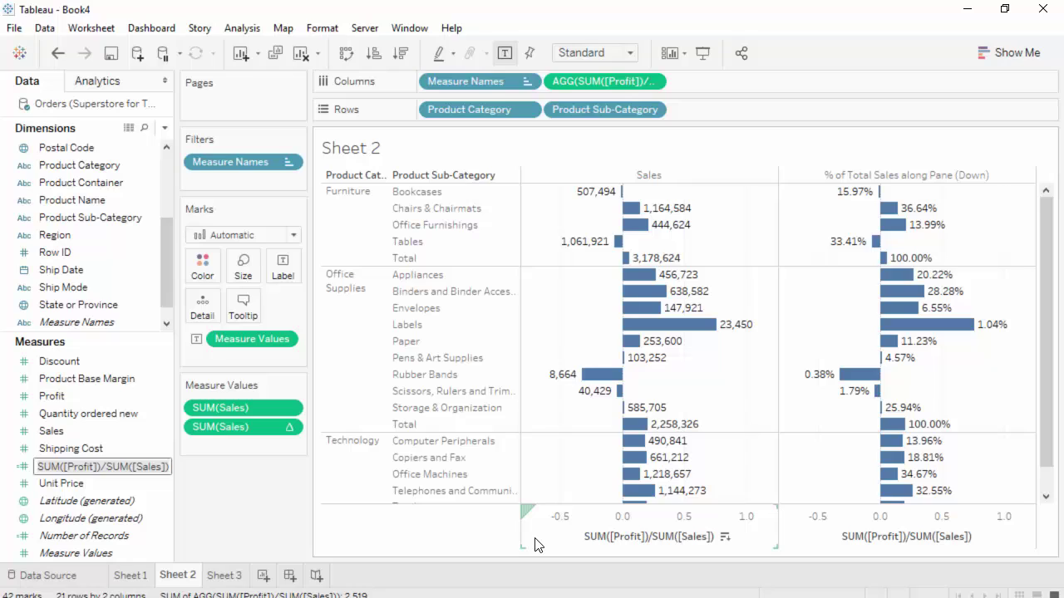
{"action": "key", "text": "Home"}
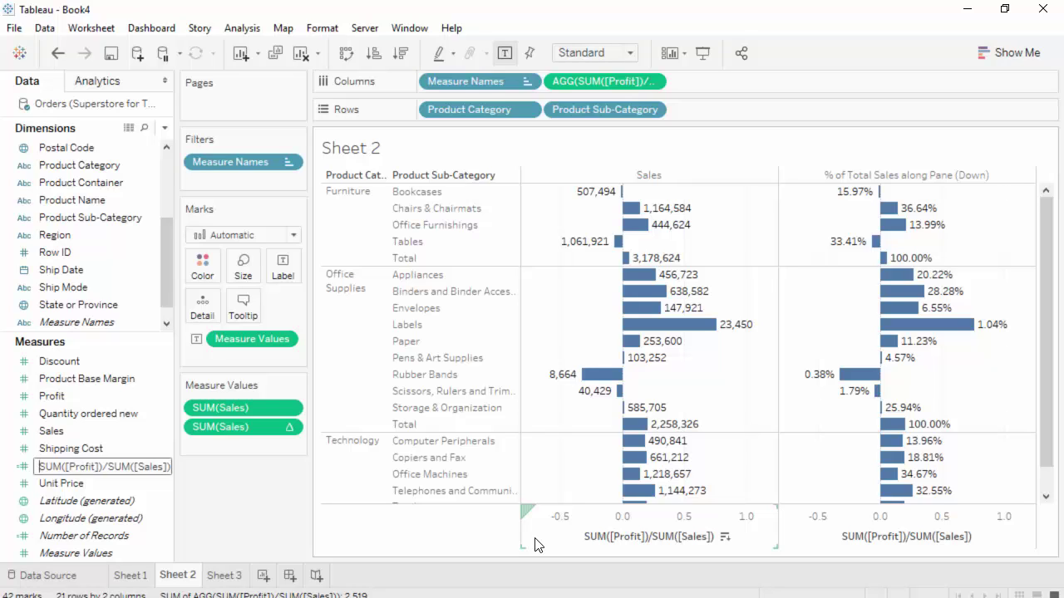
{"action": "type", "text": "P"}
{"action": "key", "text": "shift+End"}
{"action": "key", "text": "Delete"}
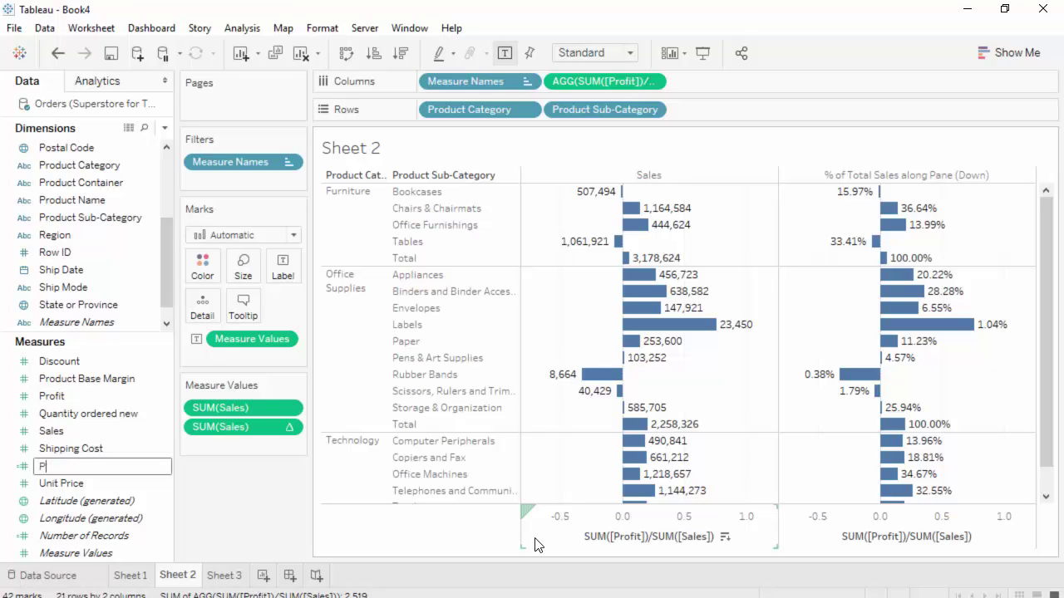
{"action": "type", "text": "rofy %"}
{"action": "key", "text": "Return"}
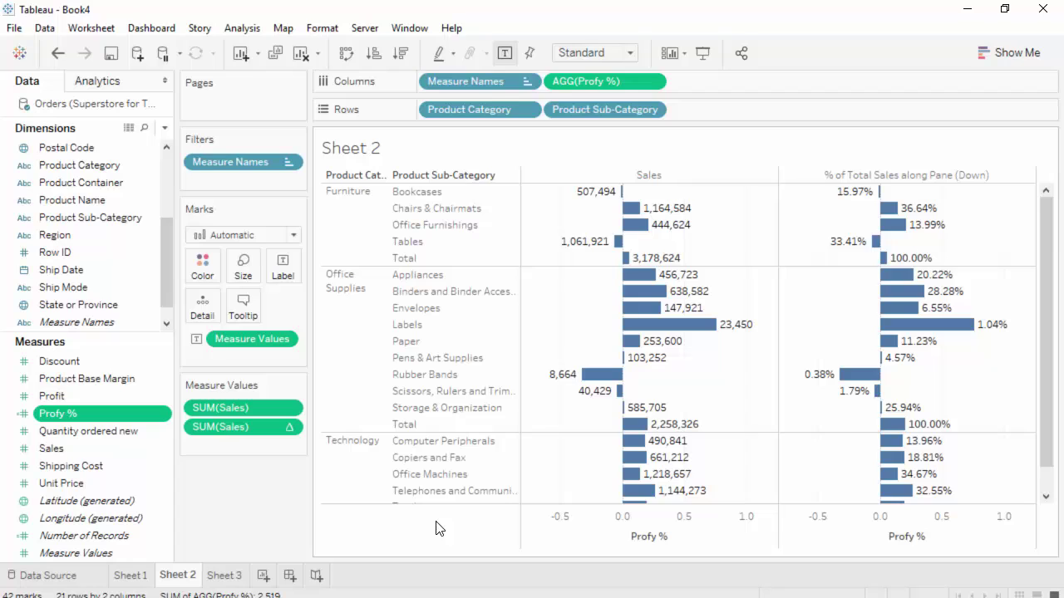
- Correct the name of the Profy % measure to Profit %
{"action": "left_click", "coordinate": [62, 411]}
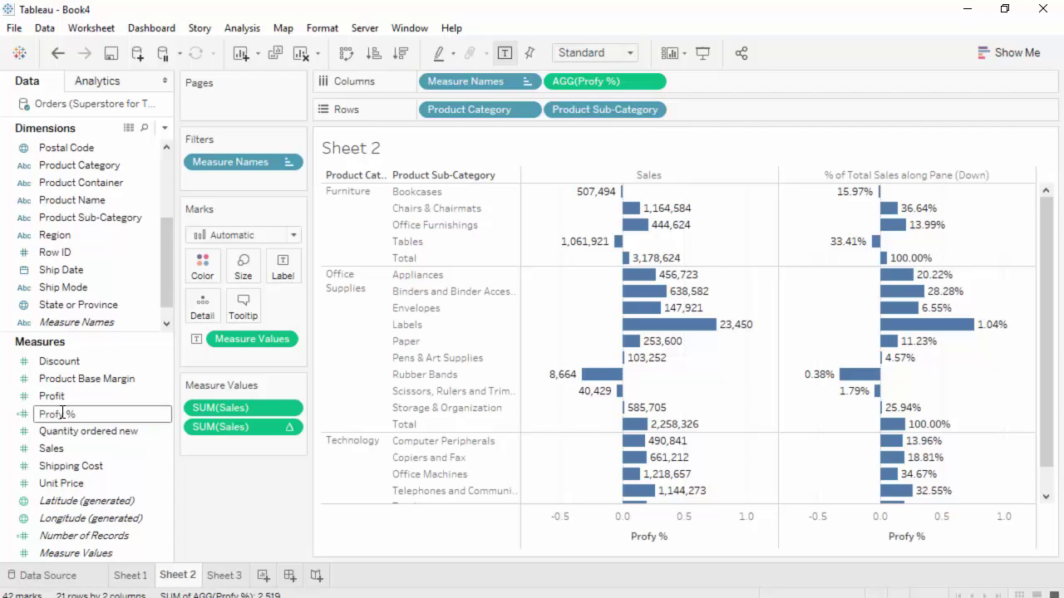
{"action": "key", "text": "BackSpace"}
{"action": "type", "text": "it"}
{"action": "key", "text": "Return"}
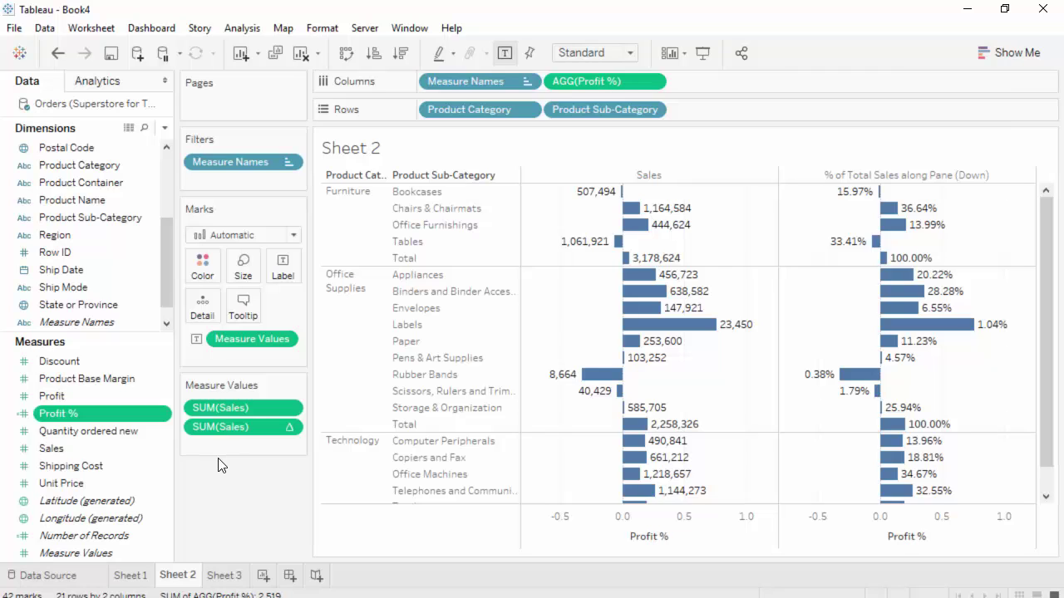